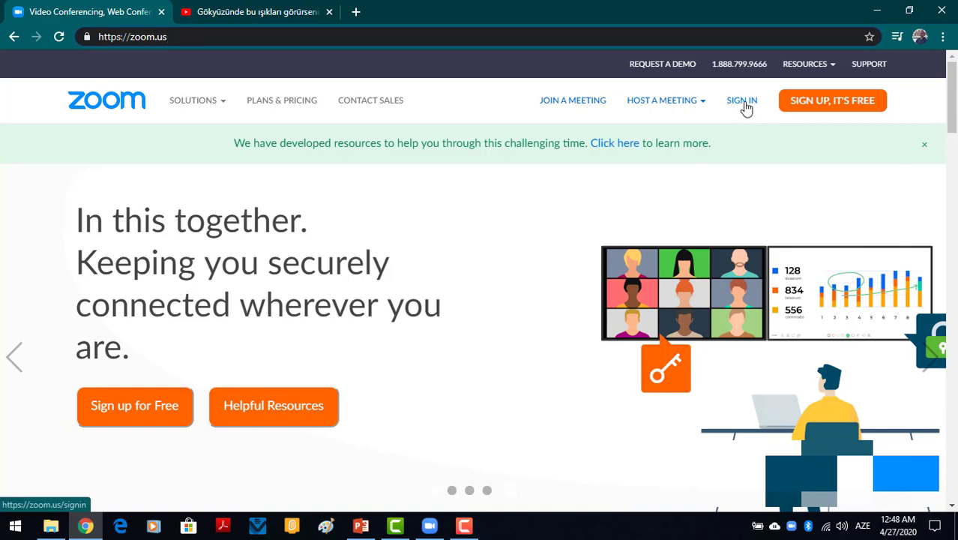
- Sign in to the Zoom web account with the saved e-mail and password
{"action": "left_click", "coordinate": [742, 100]}
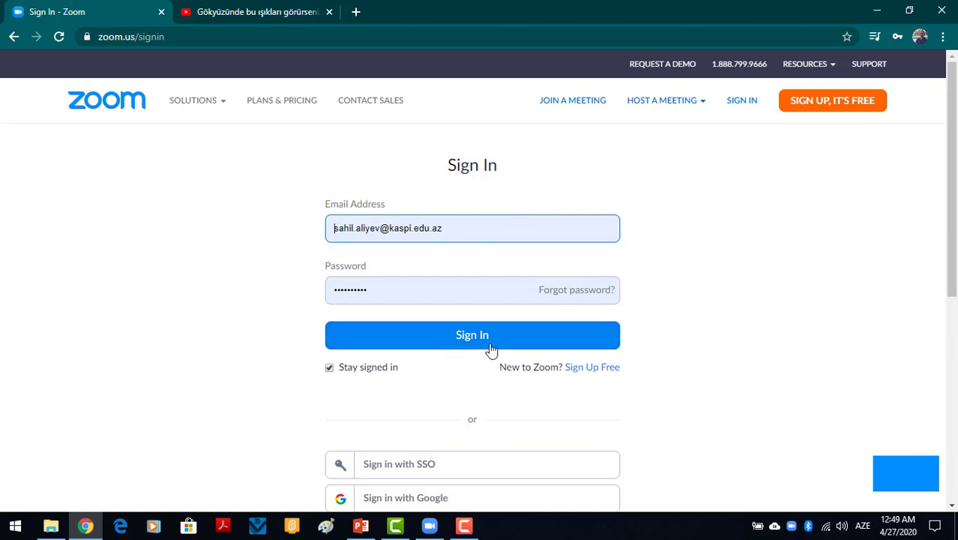
{"action": "left_click", "coordinate": [468, 343]}
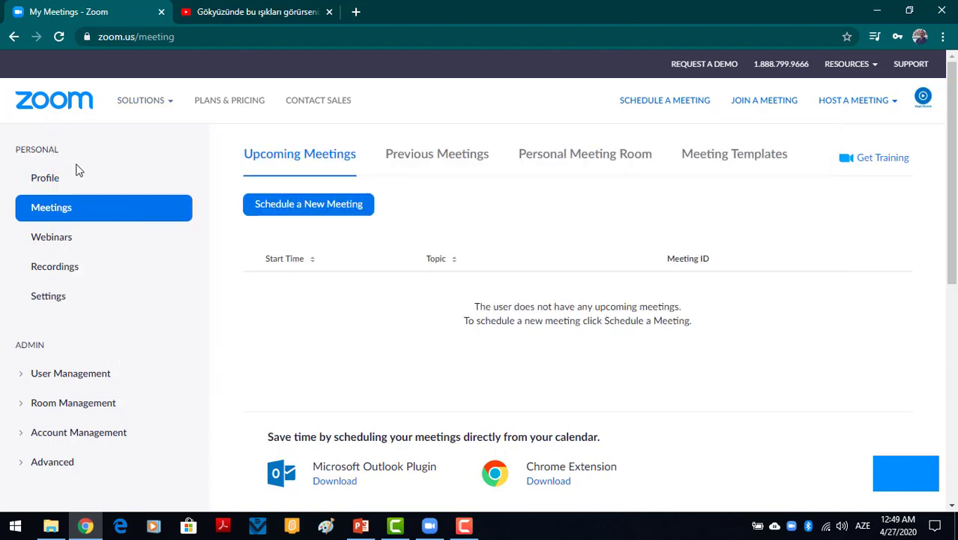
- Enable the Breakout room option in the account's In Meeting (Advanced) settings
{"action": "left_click", "coordinate": [54, 304]}
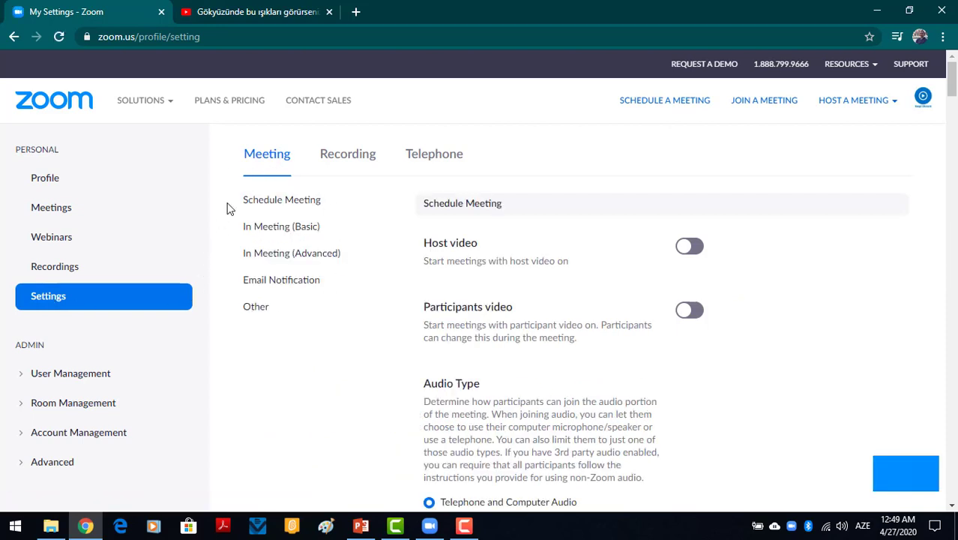
{"action": "left_click", "coordinate": [269, 257]}
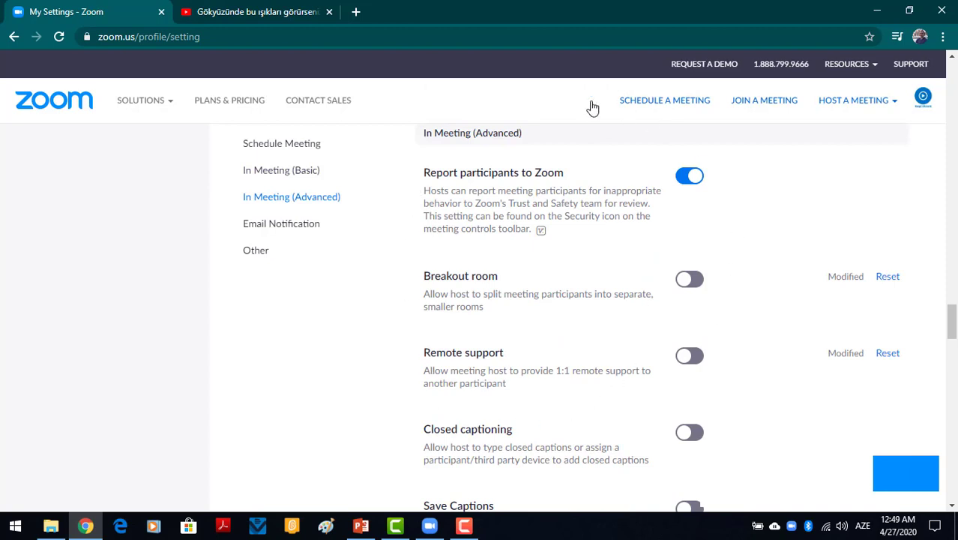
{"action": "left_click_drag", "start_coordinate": [442, 280], "coordinate": [466, 278]}
{"action": "left_click", "coordinate": [422, 283]}
{"action": "left_click", "coordinate": [415, 278]}
{"action": "left_click", "coordinate": [689, 280]}
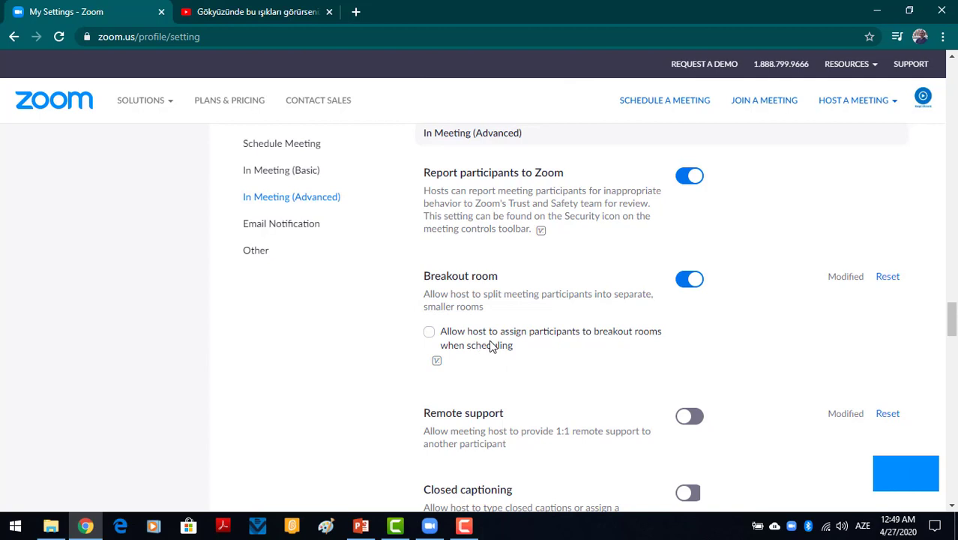
{"action": "left_click", "coordinate": [429, 335]}
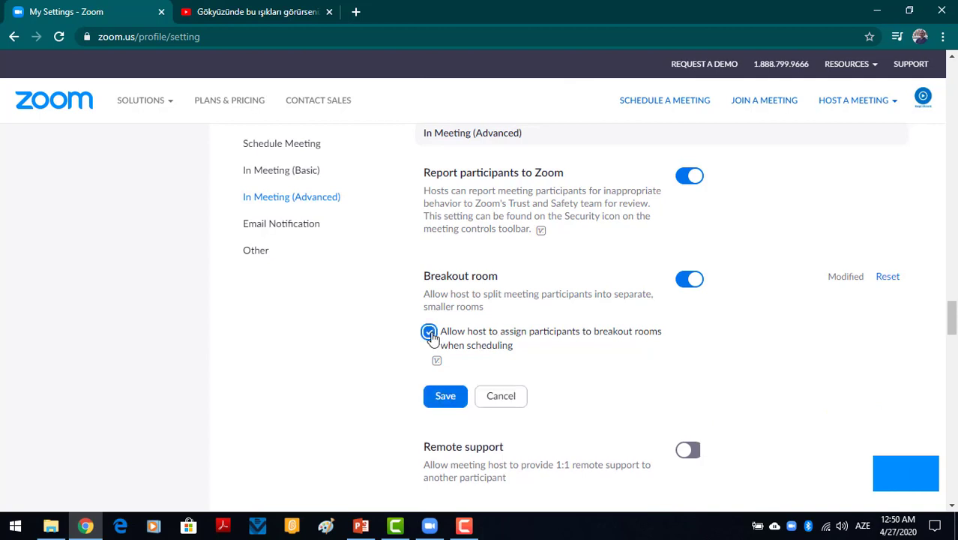
{"action": "left_click", "coordinate": [429, 334]}
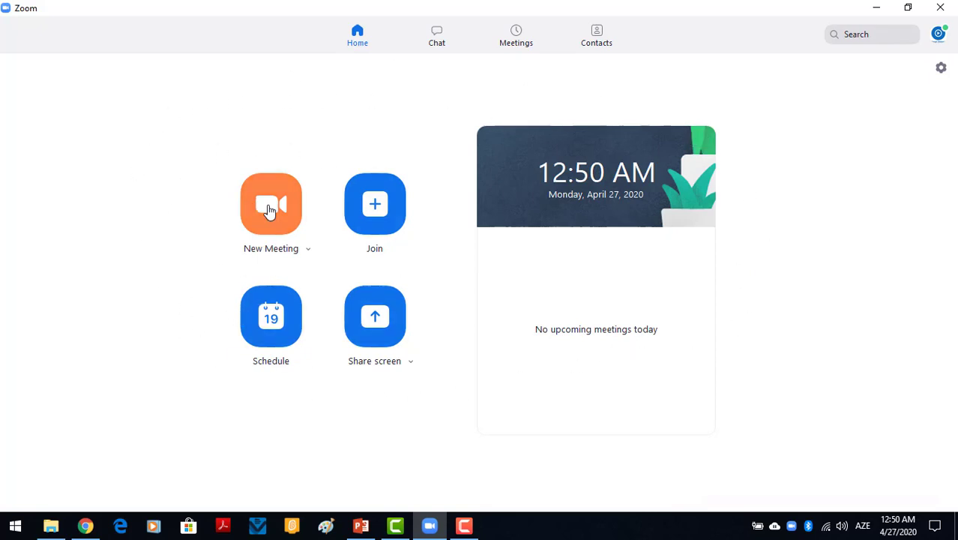
- Start a new meeting in the Zoom desktop app and create 1 breakout room with automatic participant assignment
{"action": "left_click", "coordinate": [257, 224]}
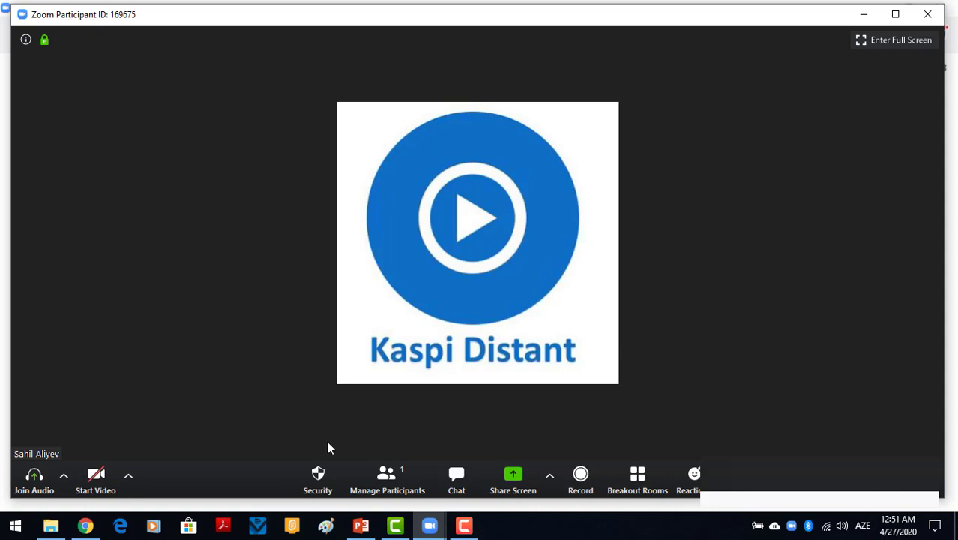
{"action": "left_click", "coordinate": [636, 480]}
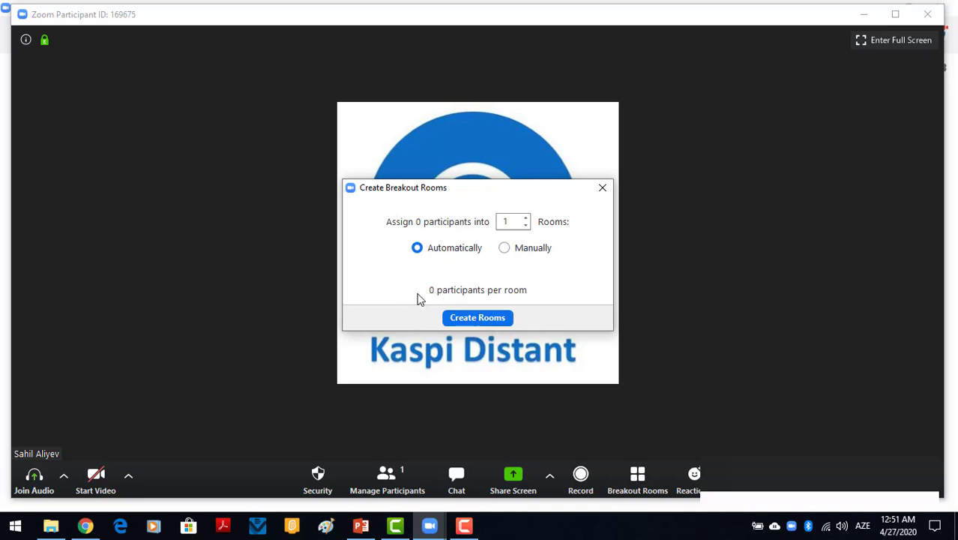
{"action": "left_click", "coordinate": [488, 323]}
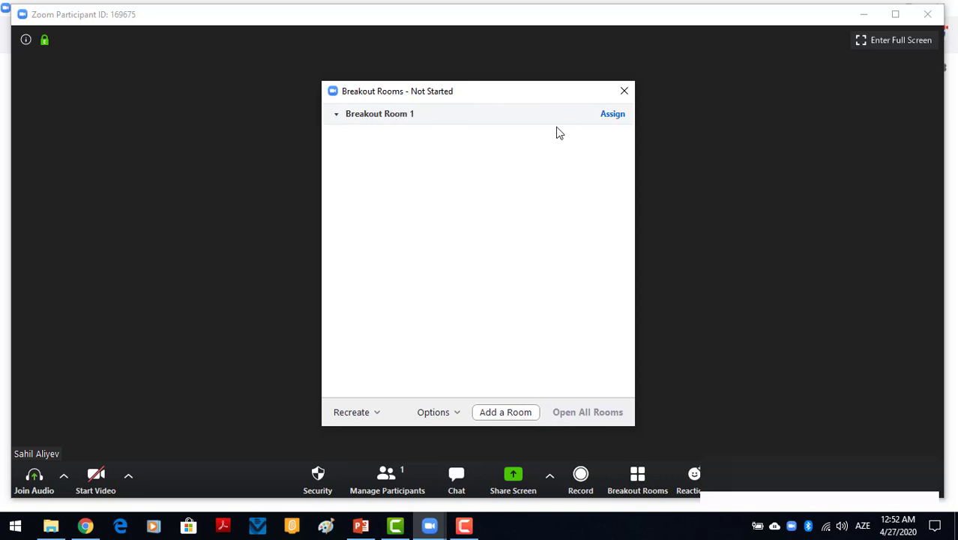
- Rename the first breakout room to "Cəngavərlər"
{"action": "mouse_move", "coordinate": [401, 120]}
{"action": "mouse_move", "coordinate": [458, 121]}
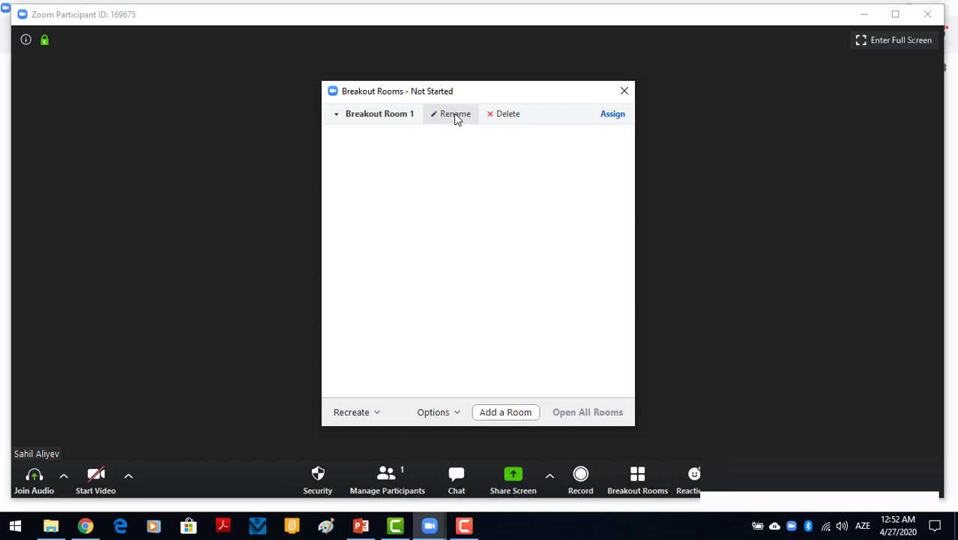
{"action": "left_click", "coordinate": [457, 116]}
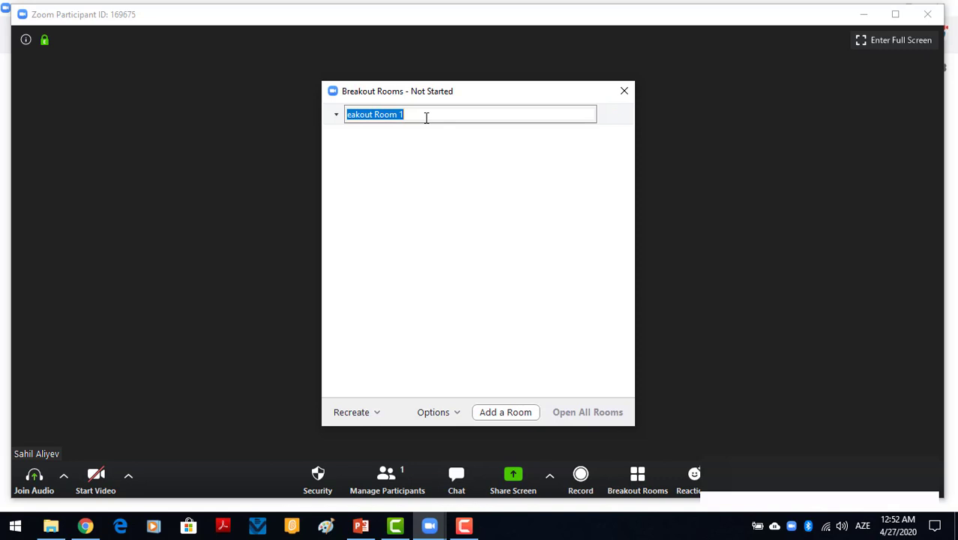
{"action": "type", "text": "Ca"}
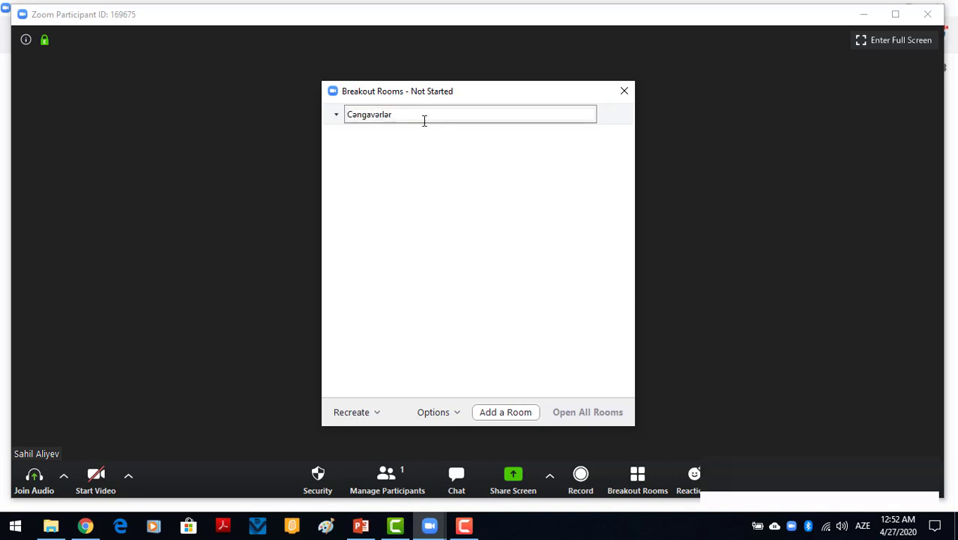
- Add a second breakout room and name it "Alimlər"
{"action": "left_click", "coordinate": [514, 413]}
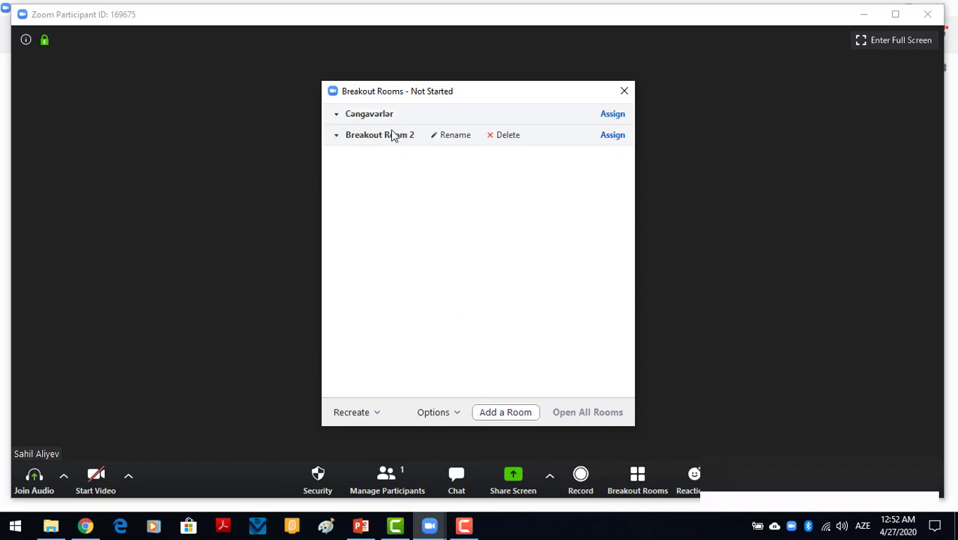
{"action": "left_click", "coordinate": [442, 135]}
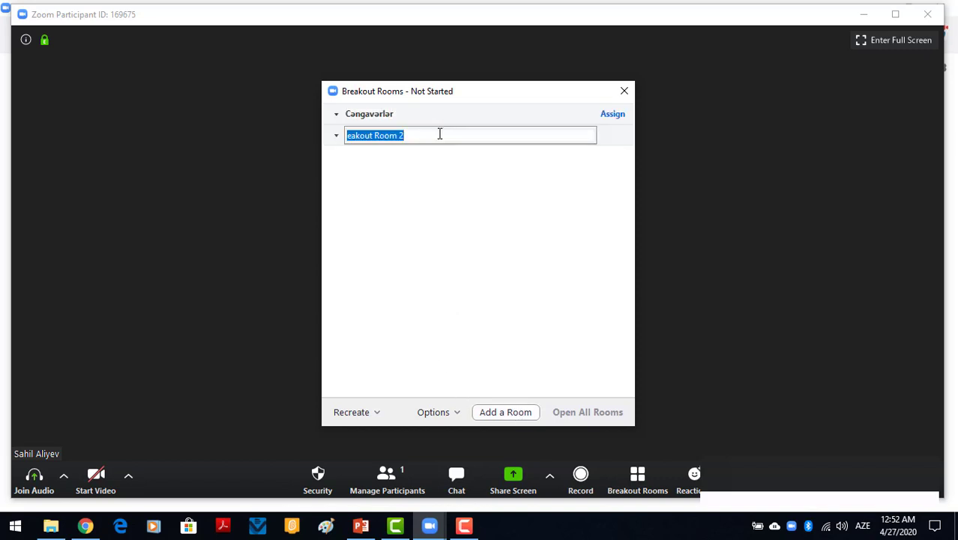
{"action": "type", "text": "Alimlər"}
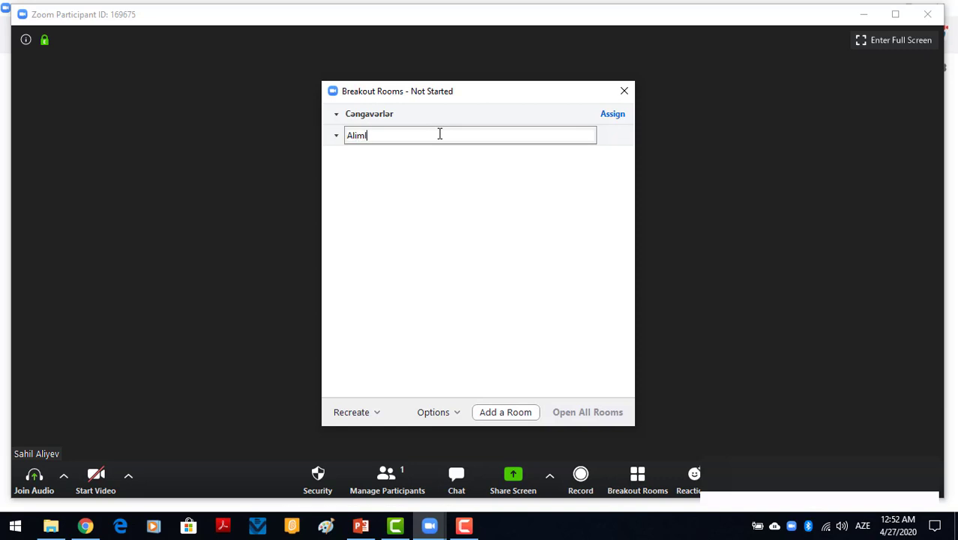
- Add a third breakout room and name it "Gənclər"
{"action": "left_click", "coordinate": [511, 414]}
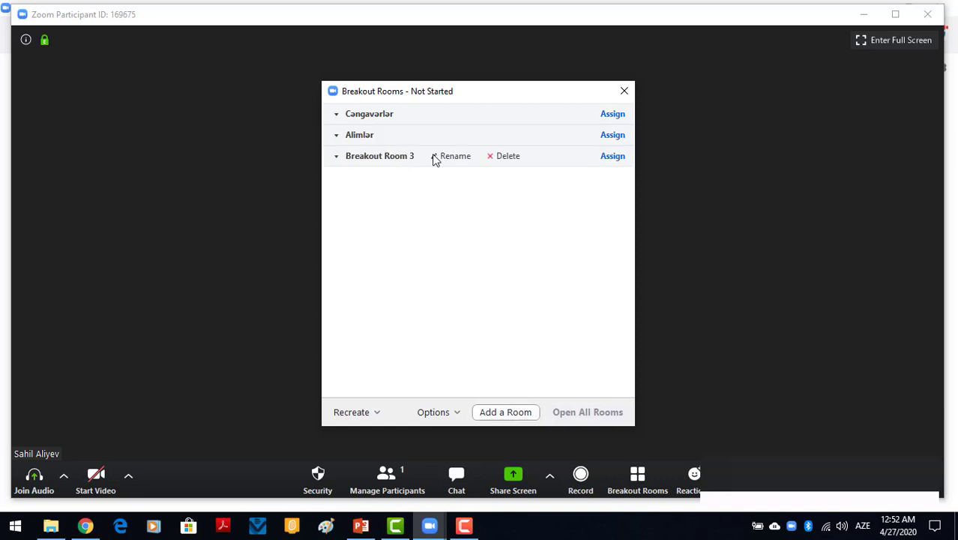
{"action": "left_click", "coordinate": [437, 158]}
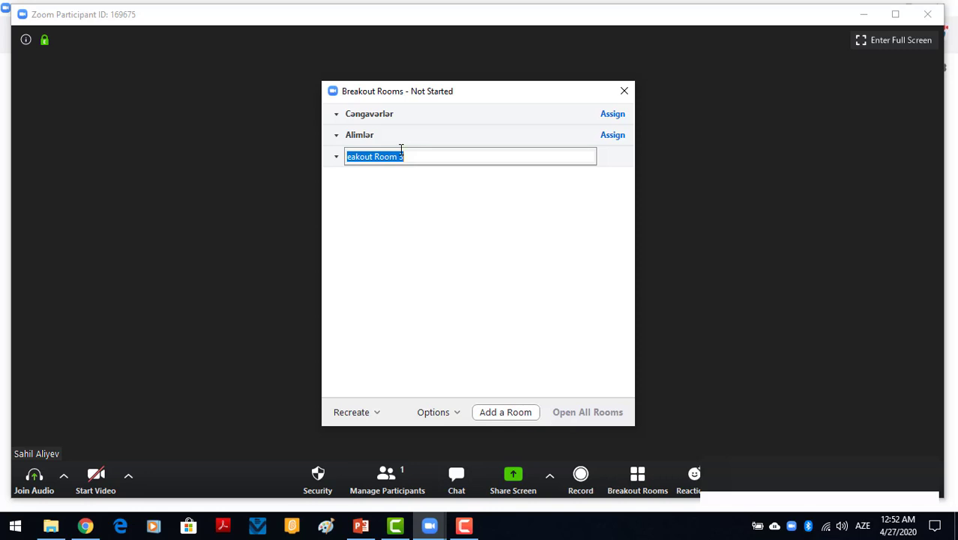
{"action": "type", "text": "Gənclər"}
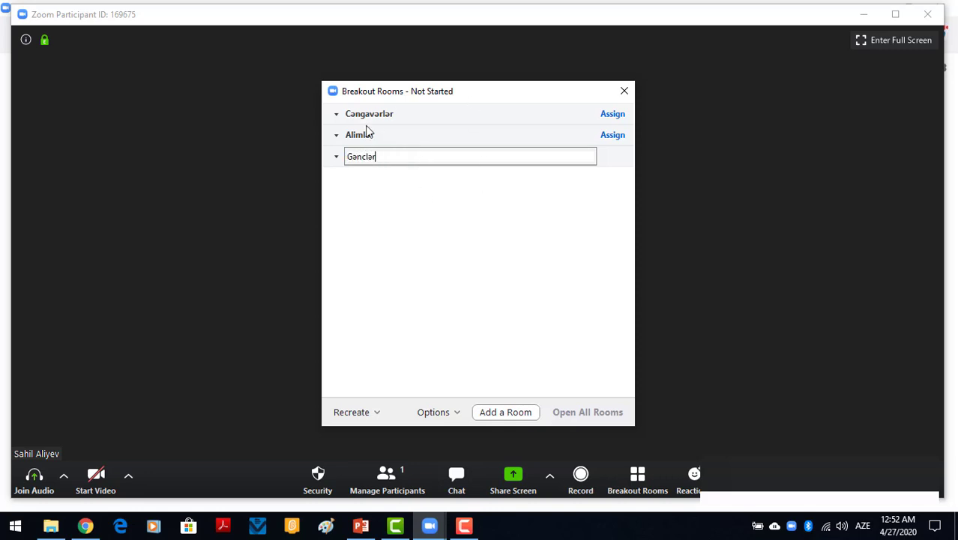
{"action": "left_click", "coordinate": [487, 263]}
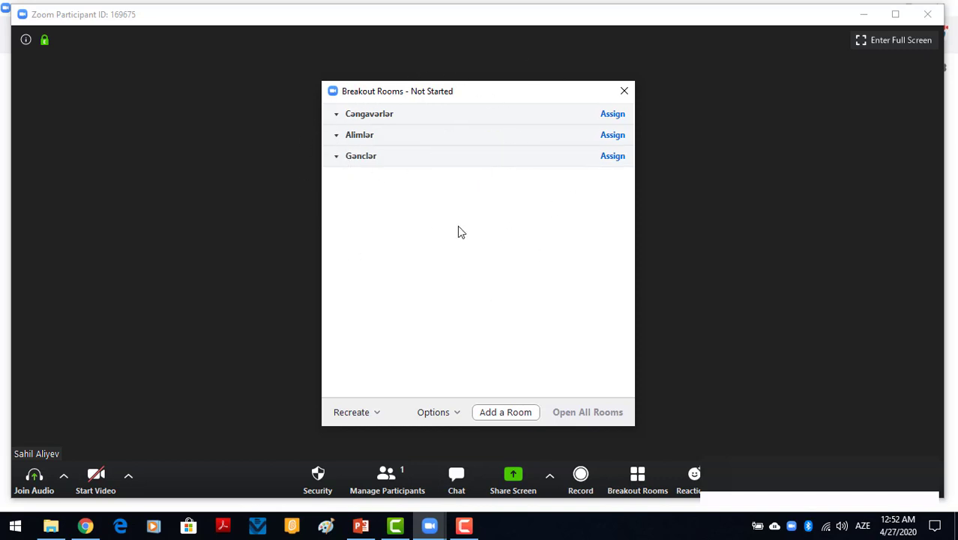
- Try to assign participants to the Cəngavərlər room
{"action": "left_click", "coordinate": [616, 117]}
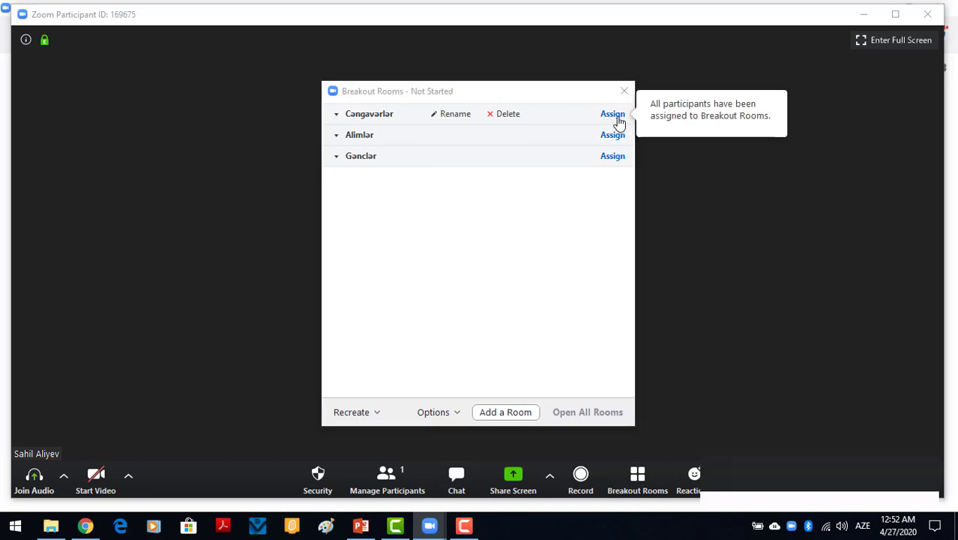
{"action": "left_click", "coordinate": [582, 204]}
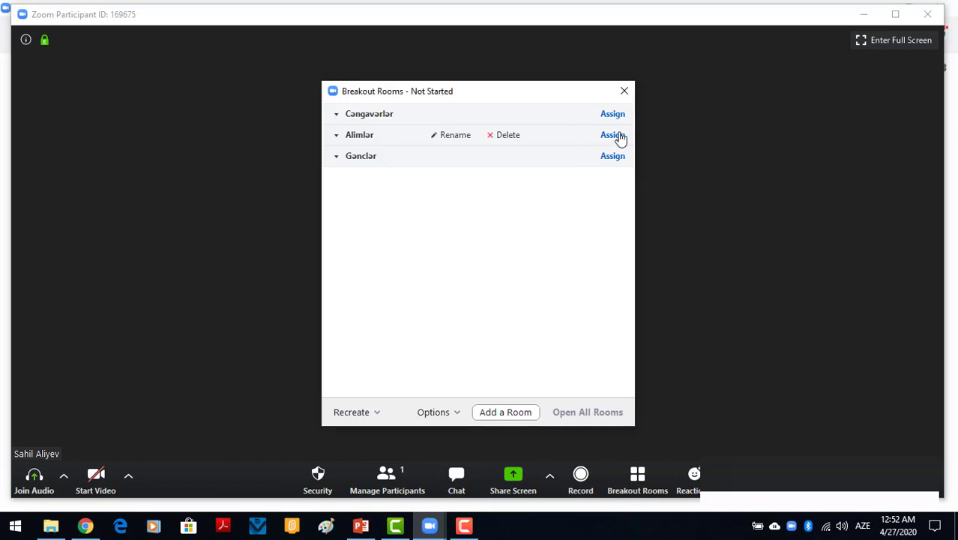
{"action": "left_click", "coordinate": [614, 122]}
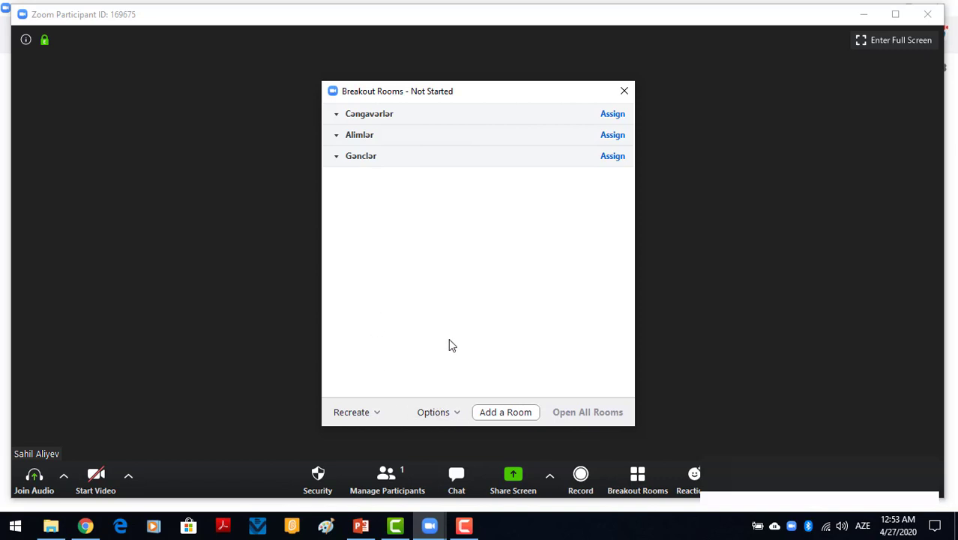
- Set the breakout room options to disallow returning to the main session at any time and to close rooms automatically after 5 minutes
{"action": "left_click", "coordinate": [445, 417]}
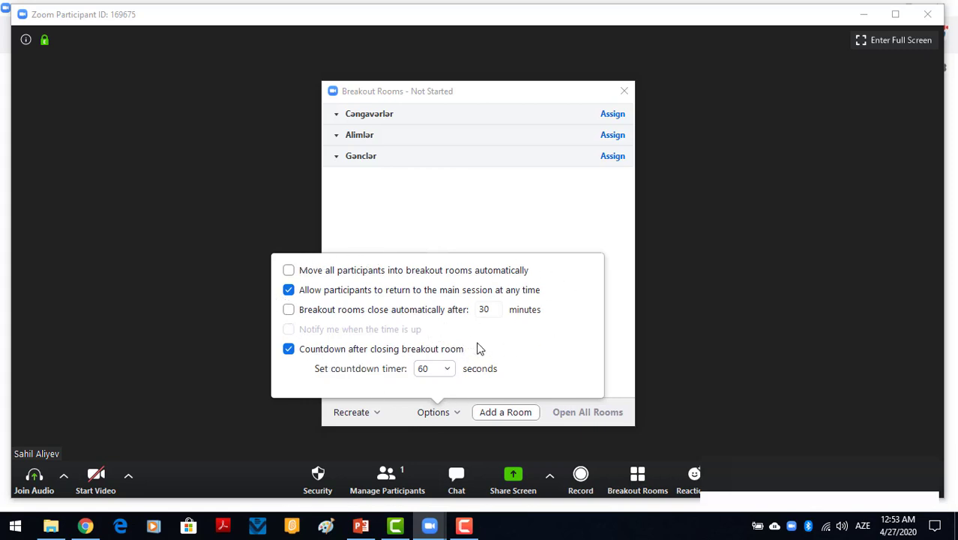
{"action": "left_click", "coordinate": [288, 270]}
{"action": "left_click", "coordinate": [289, 271]}
{"action": "left_click", "coordinate": [289, 292]}
{"action": "left_click", "coordinate": [288, 310]}
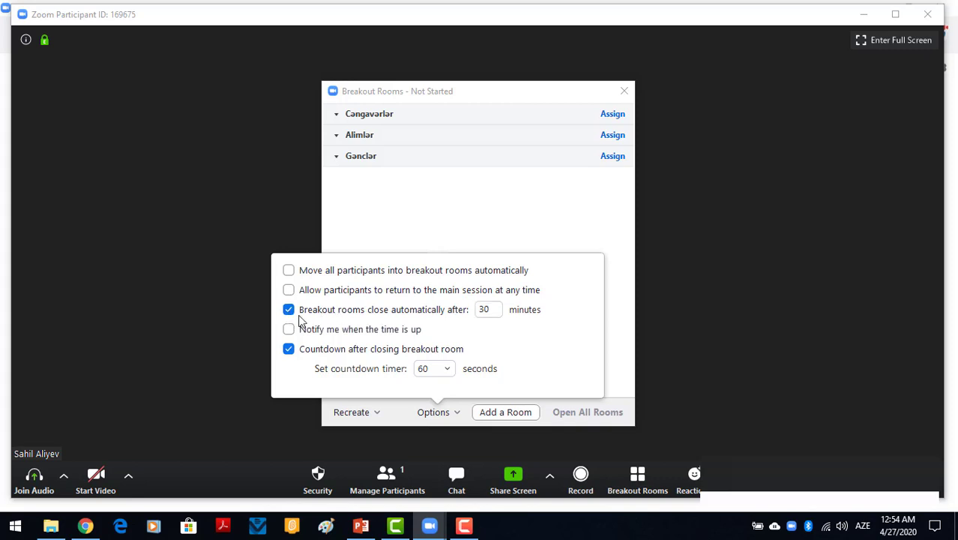
{"action": "double_click", "coordinate": [485, 311]}
{"action": "type", "text": "5"}
- Check the available countdown timer durations for closing rooms, and close the options and the breakout rooms window
{"action": "left_click", "coordinate": [289, 331]}
{"action": "left_click", "coordinate": [290, 330]}
{"action": "left_click", "coordinate": [447, 371]}
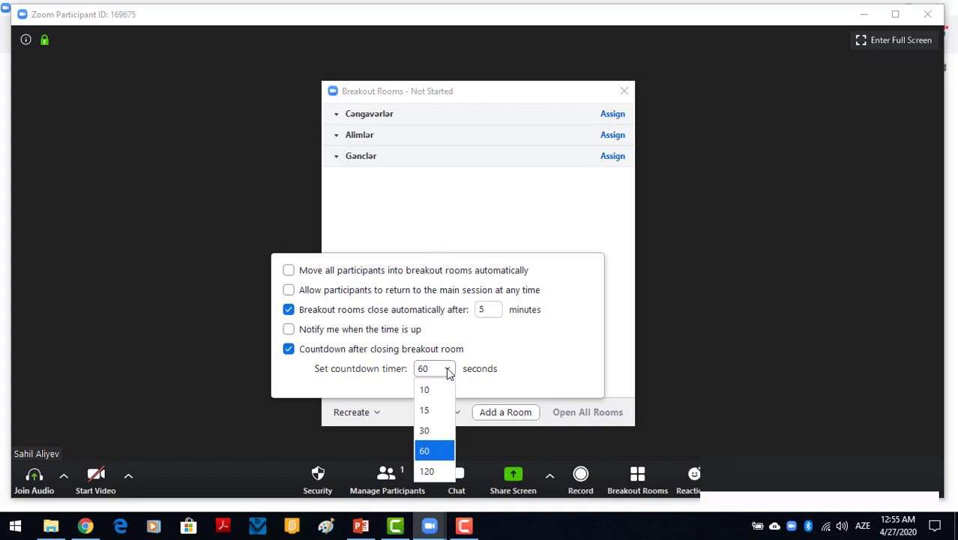
{"action": "left_click", "coordinate": [528, 363]}
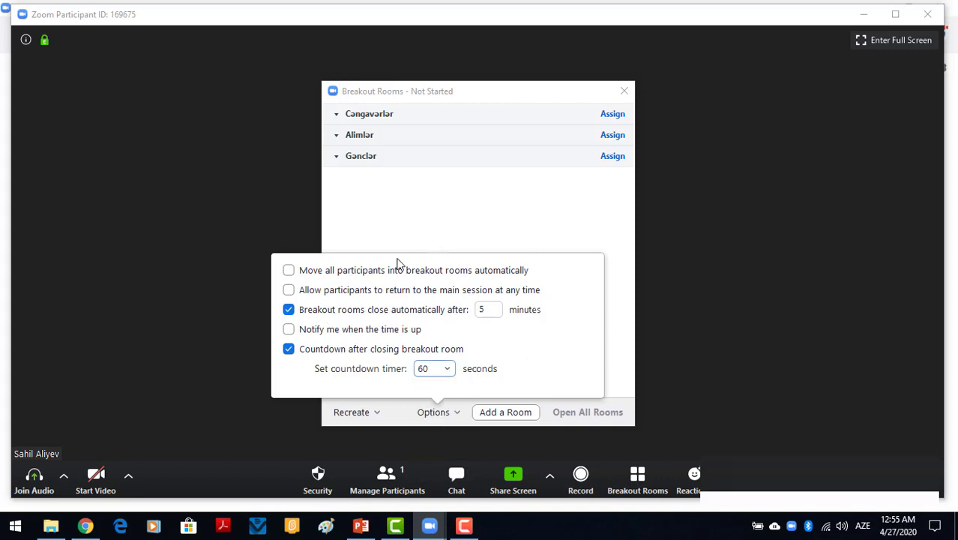
{"action": "left_click", "coordinate": [433, 239]}
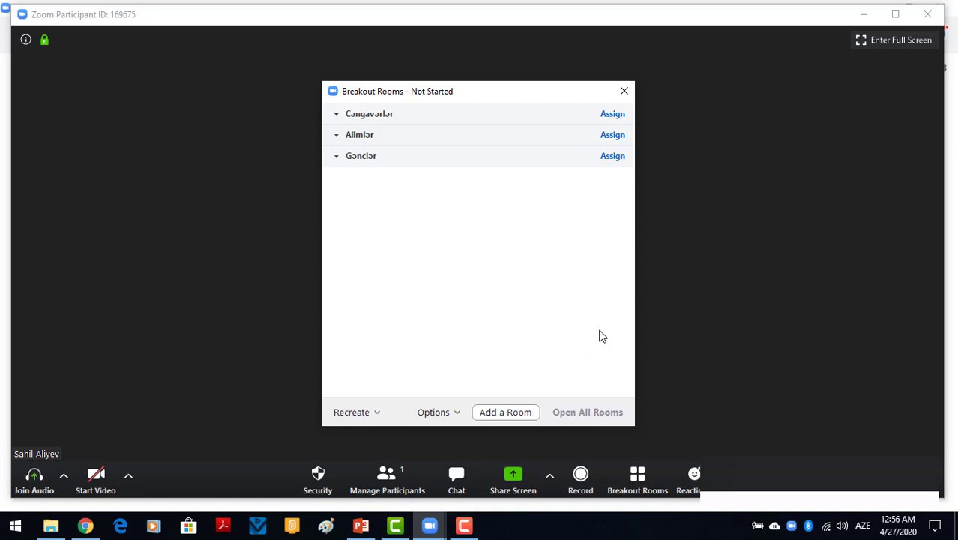
{"action": "left_click", "coordinate": [623, 96]}
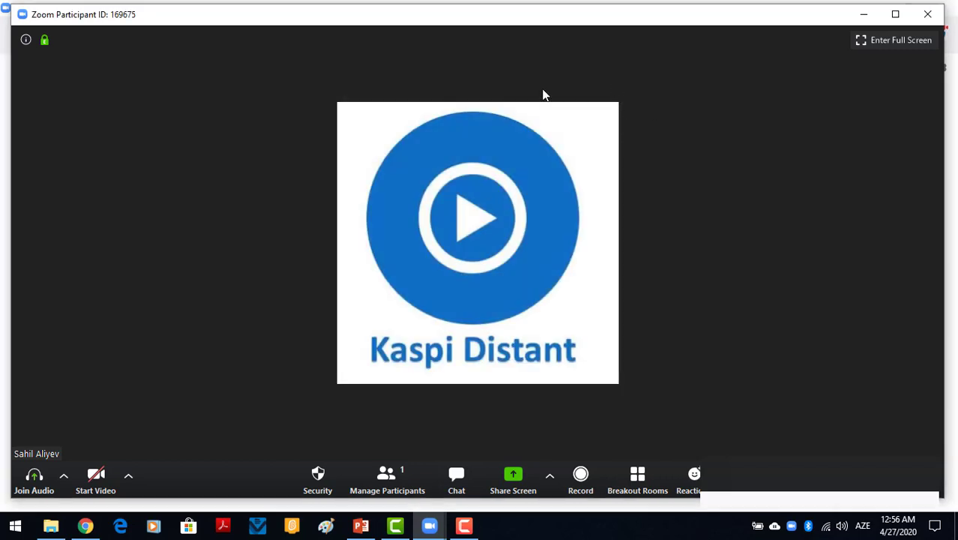